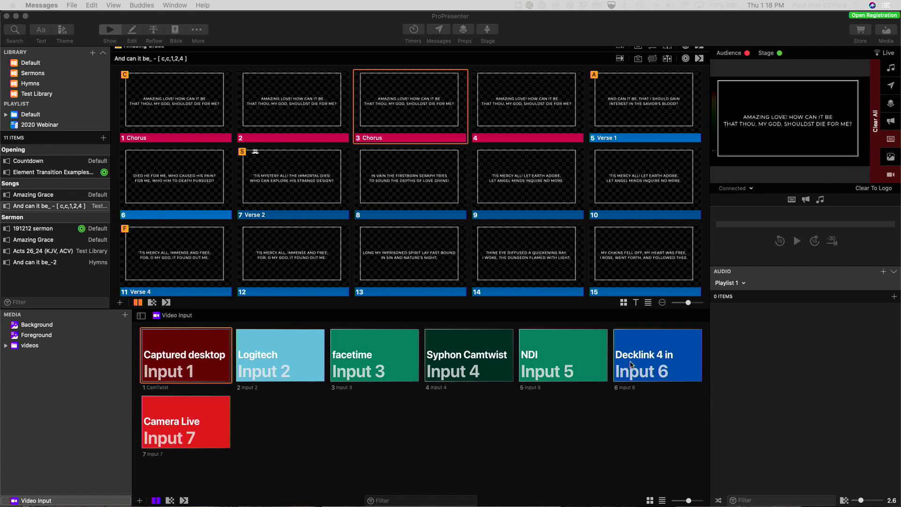
Bring ProPresenter 7 in front of Messages, showing the 'And can it be' slides and video inputs
{"action": "scroll", "coordinate": [648, 192], "scroll_direction": "down", "scroll_amount": 1}
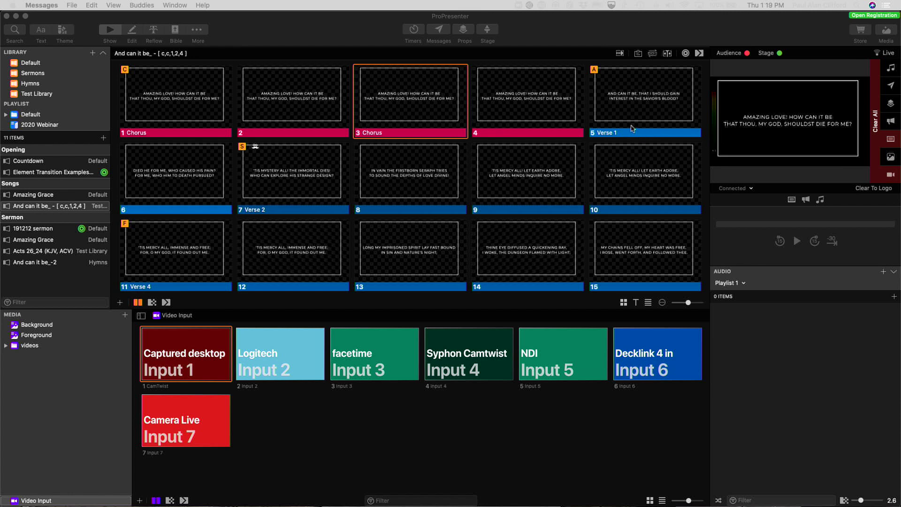
{"action": "left_click", "coordinate": [289, 118]}
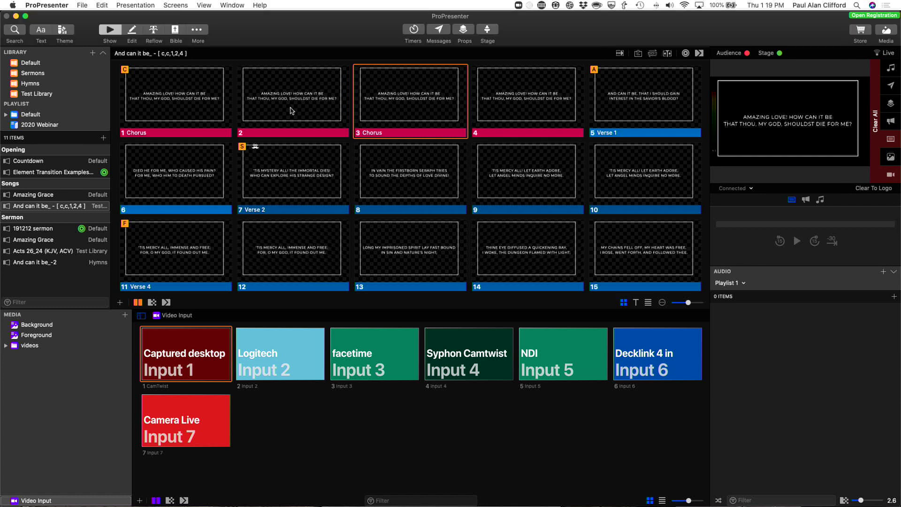
Send slide 2 of 'And can it be', 'Amazing love! How can it be', live
{"action": "left_click", "coordinate": [291, 110]}
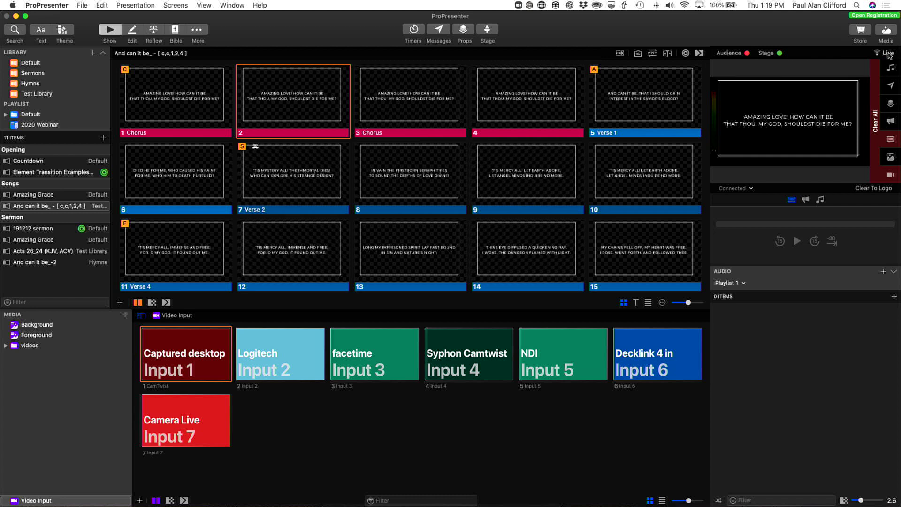
Open Capture Settings from the Live button and show the capture source choices
{"action": "left_click", "coordinate": [887, 54]}
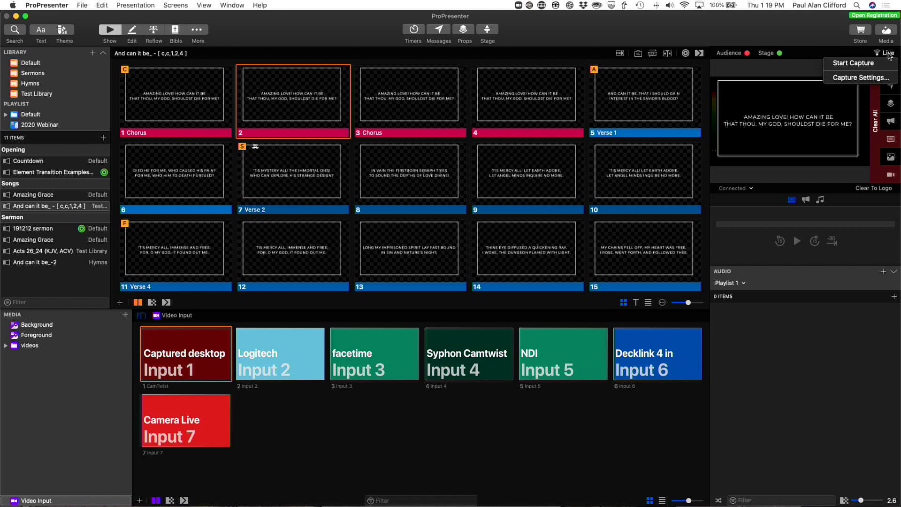
{"action": "left_click", "coordinate": [870, 78]}
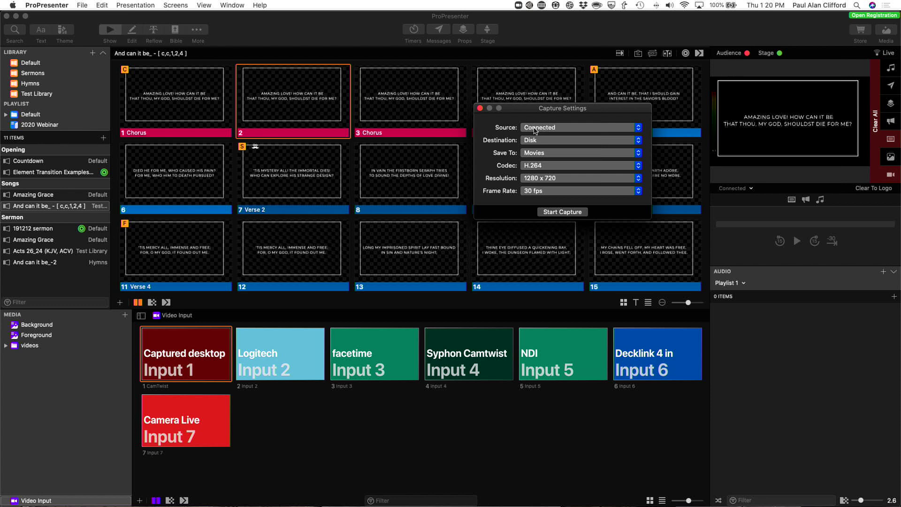
{"action": "left_click", "coordinate": [535, 130]}
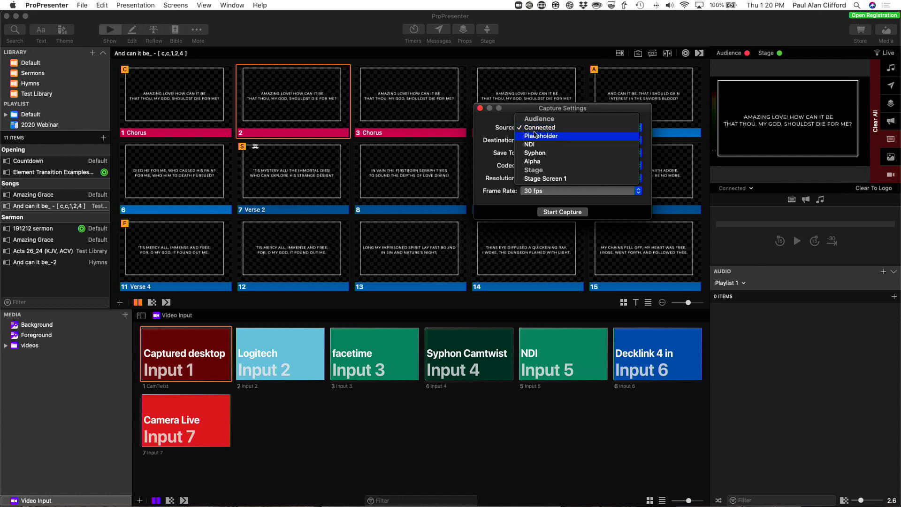
Change the capture source from Connected to Placeholder
{"action": "left_click", "coordinate": [535, 136]}
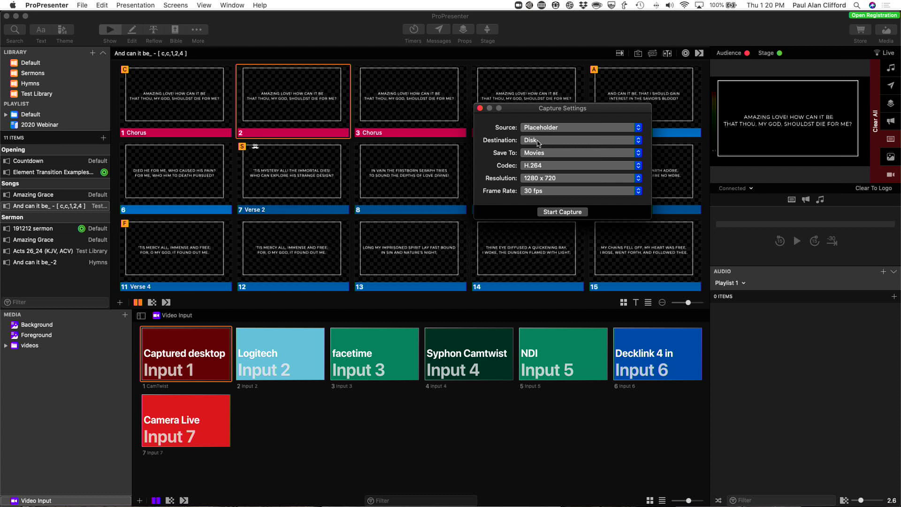
Set the capture destination to RTMP and view the available encoding options
{"action": "left_click", "coordinate": [532, 141]}
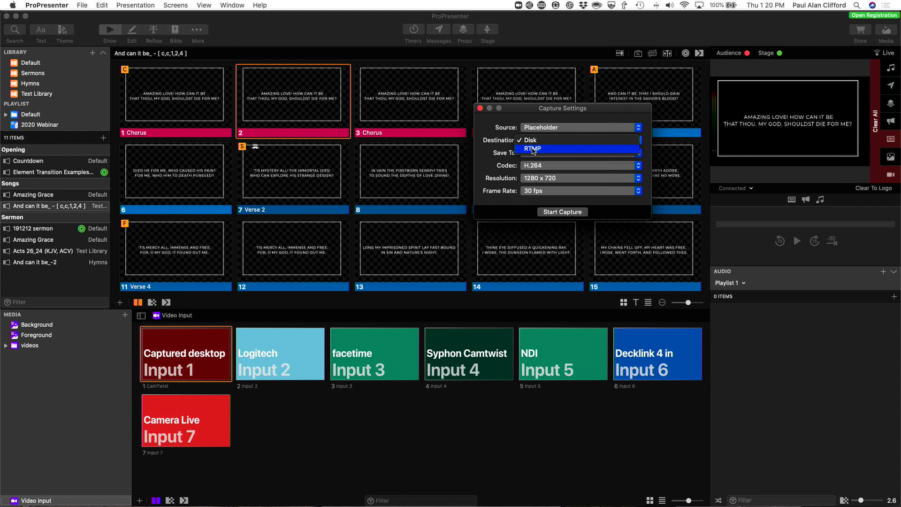
{"action": "left_click", "coordinate": [533, 149]}
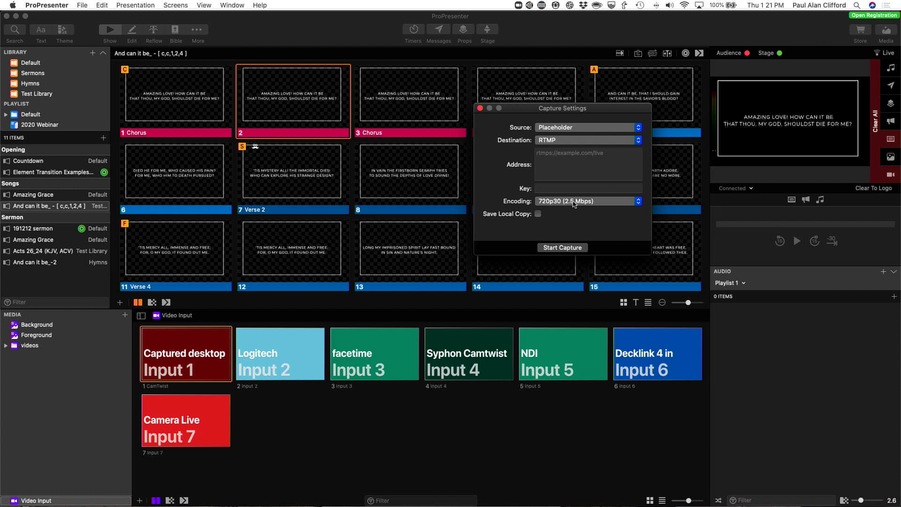
{"action": "left_click", "coordinate": [543, 206]}
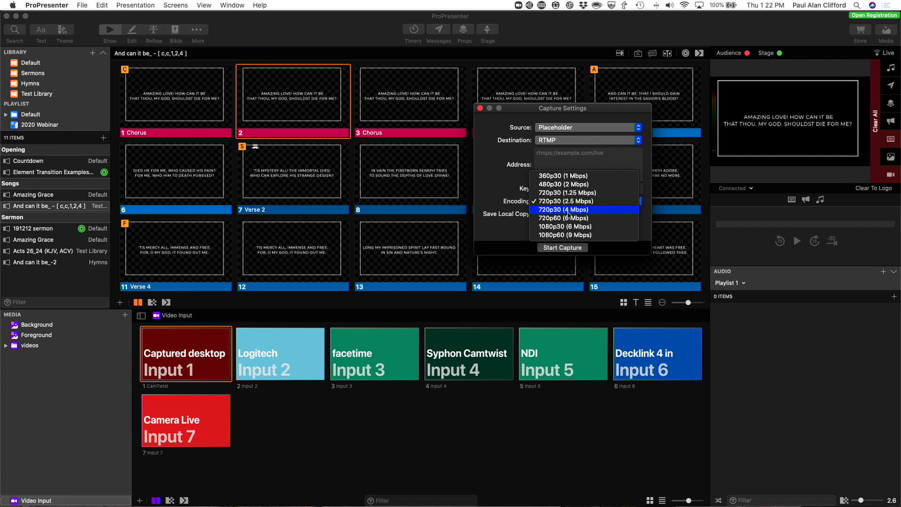
Keep 720p30 (2.5 Mbps) encoding and enable Save Local Copy, saving to Movies
{"action": "left_click", "coordinate": [550, 204]}
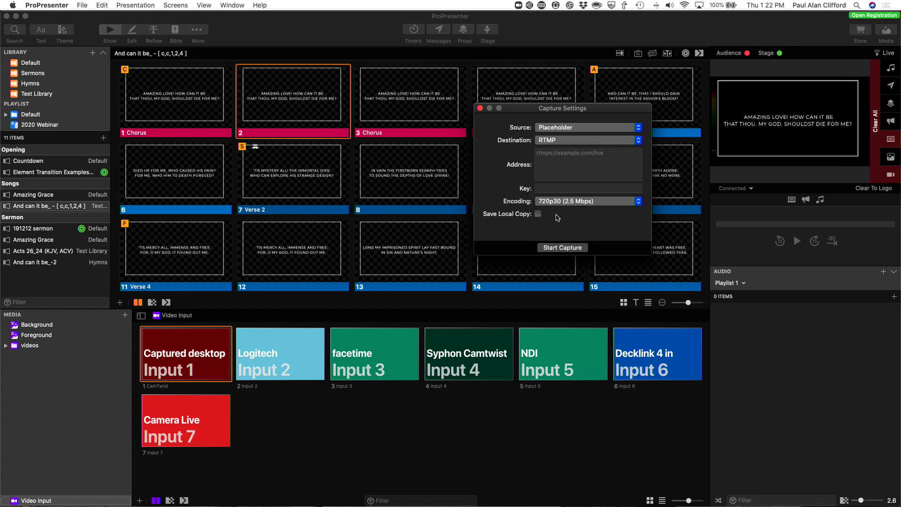
{"action": "left_click", "coordinate": [538, 213]}
{"action": "left_click", "coordinate": [537, 213]}
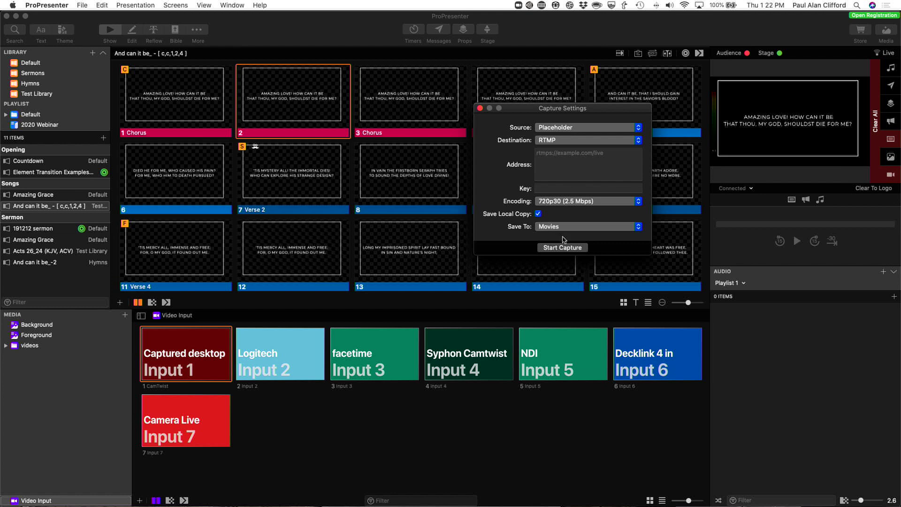
{"action": "left_click", "coordinate": [638, 227]}
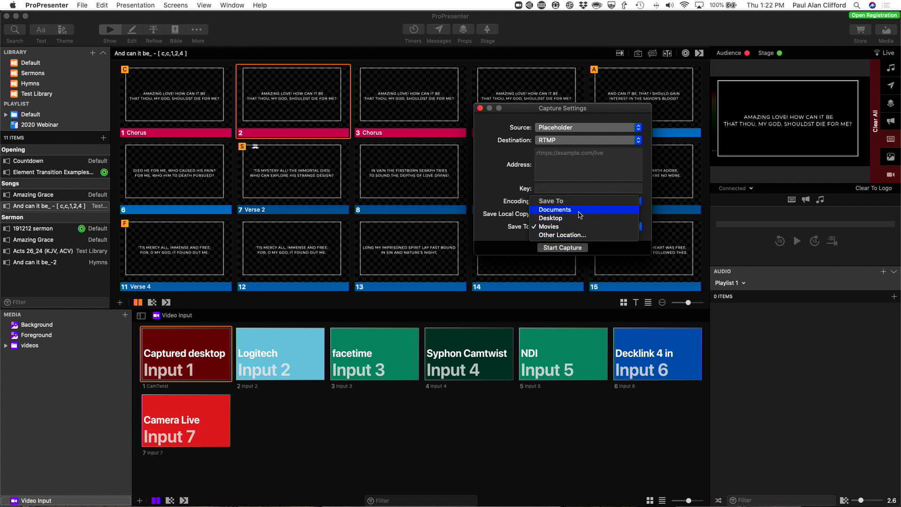
{"action": "left_click", "coordinate": [510, 237]}
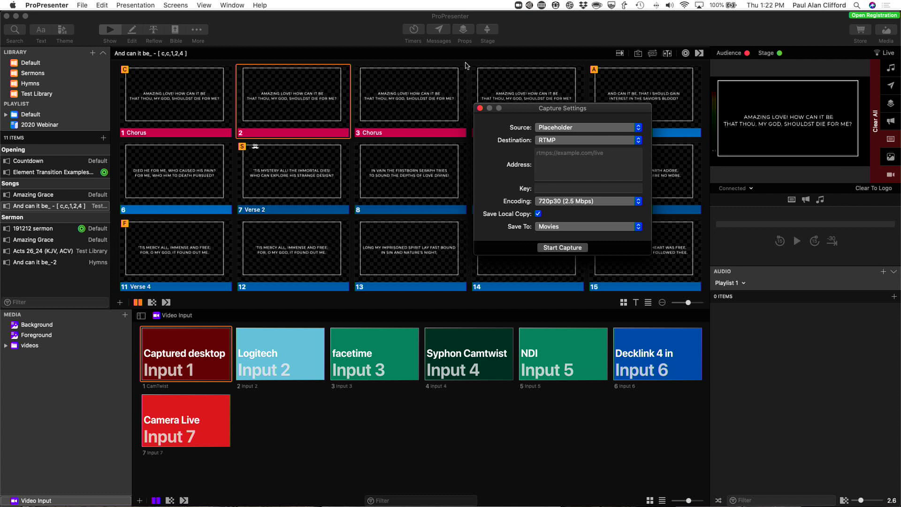
Close Capture Settings and check the Live menu without starting a capture
{"action": "left_click", "coordinate": [481, 109]}
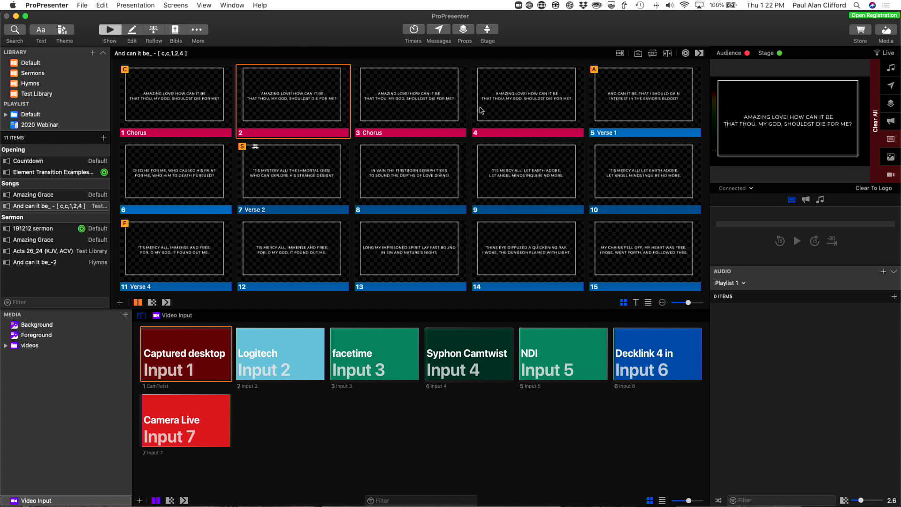
{"action": "left_click", "coordinate": [892, 55]}
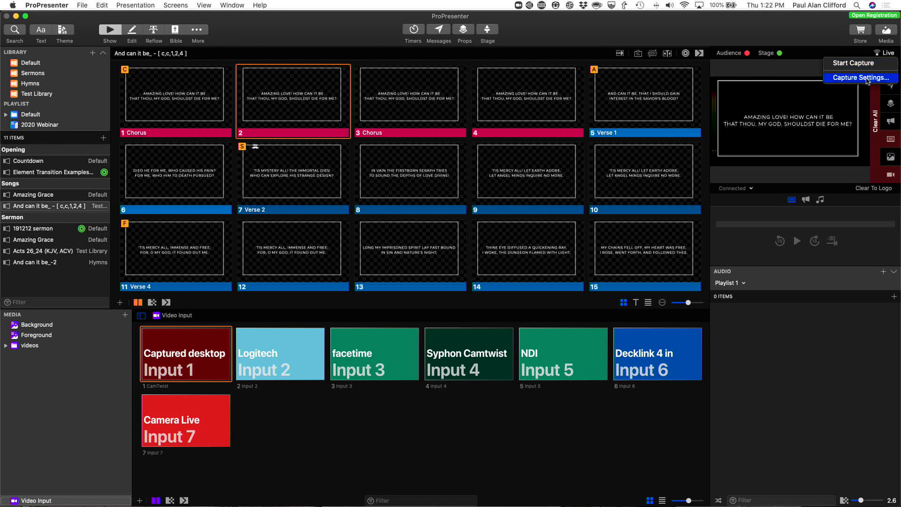
{"action": "left_click", "coordinate": [818, 65]}
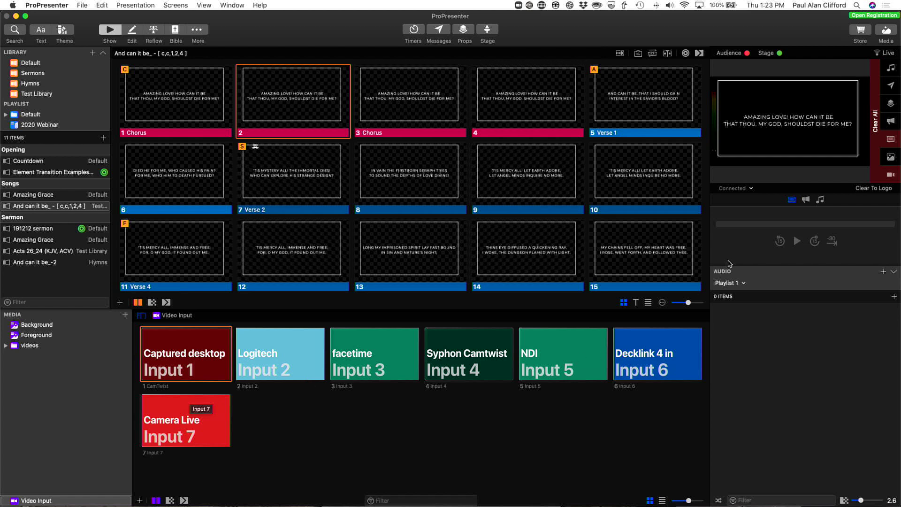
Preview the Placeholder output and use the facetime Input 3 camera as live video
{"action": "left_click", "coordinate": [752, 189]}
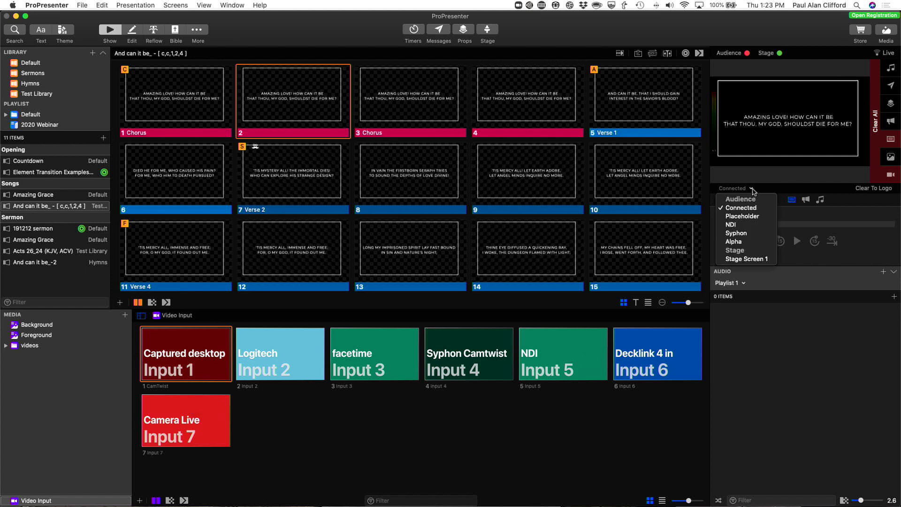
{"action": "left_click", "coordinate": [748, 217]}
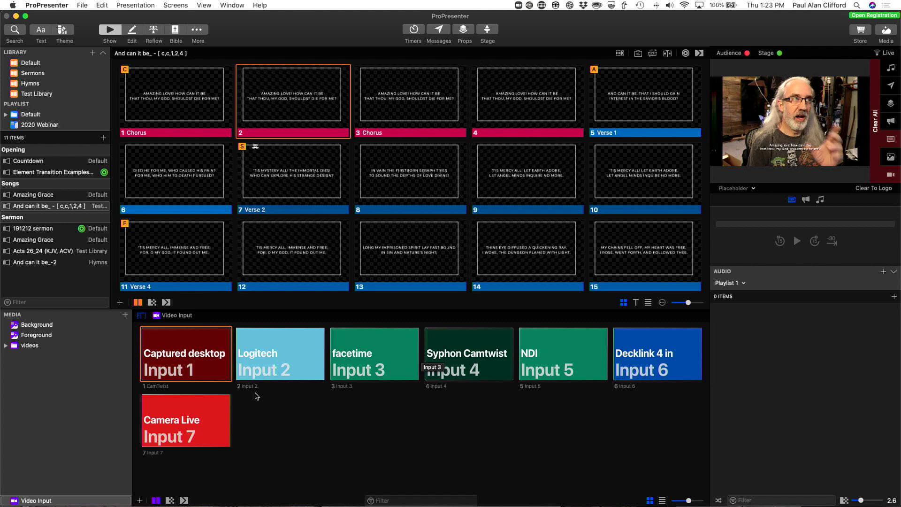
{"action": "left_click", "coordinate": [382, 356]}
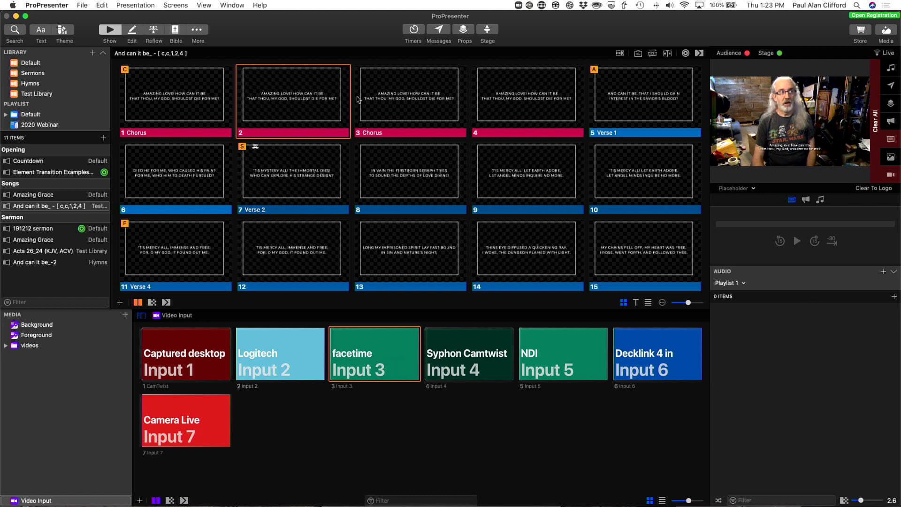
Send slide 3 Chorus, then slide 8 'In vain the firstborn seraph tries', live
{"action": "left_click", "coordinate": [396, 103]}
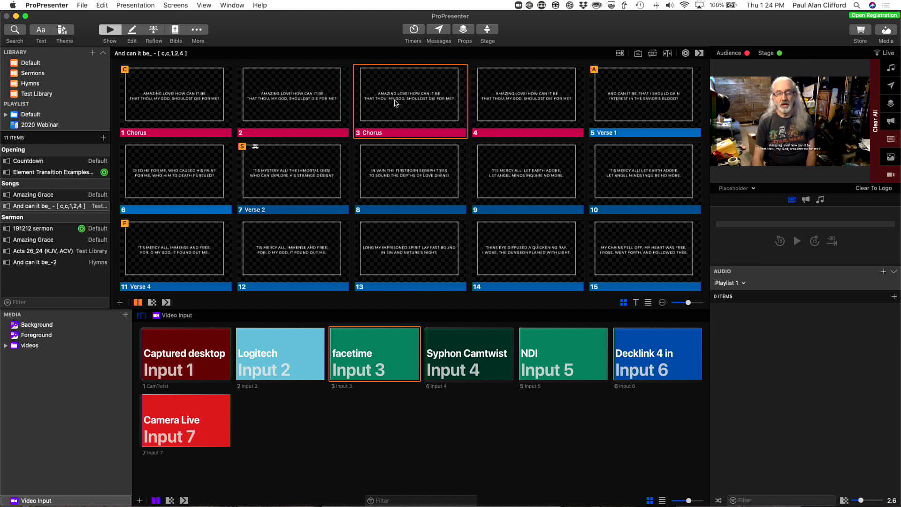
{"action": "left_click", "coordinate": [412, 187]}
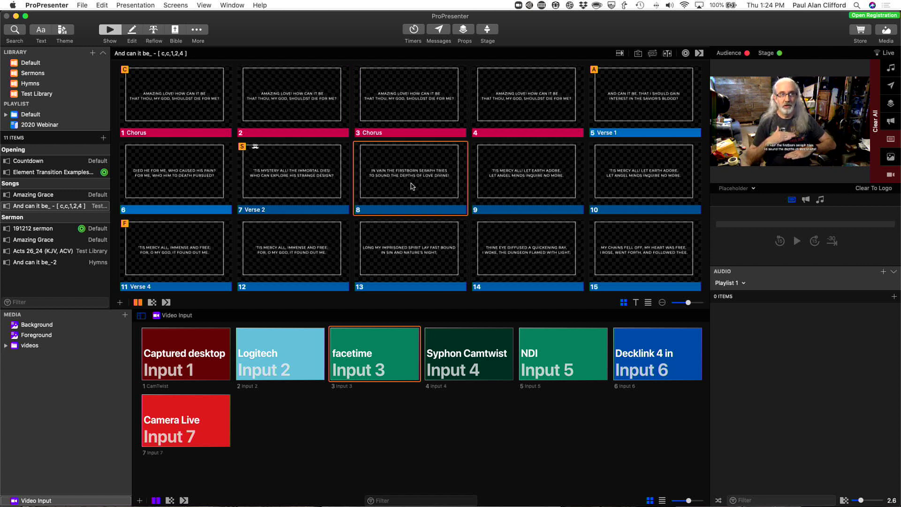
Set ImageSample1 from the Background media collection as the live background
{"action": "left_click", "coordinate": [33, 335]}
{"action": "left_click", "coordinate": [37, 329]}
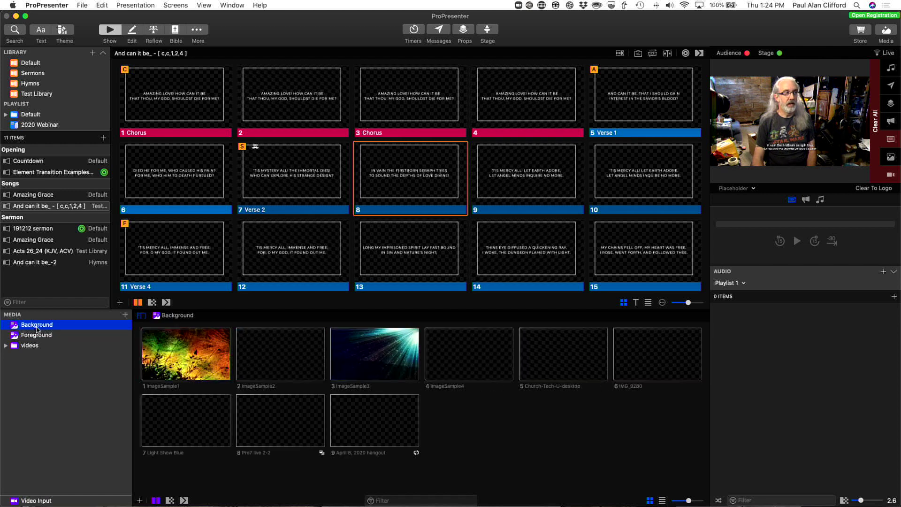
{"action": "left_click", "coordinate": [191, 361]}
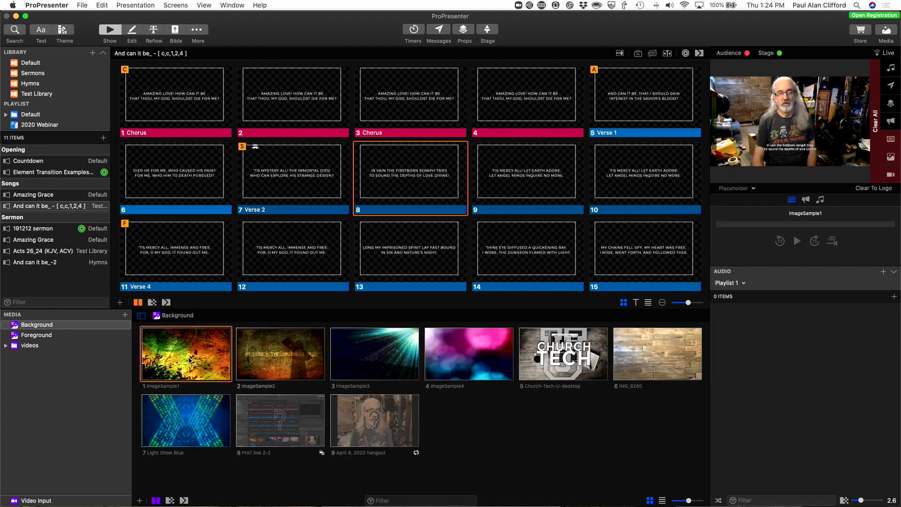
Check the Connected output in the preview, then return the preview to Placeholder
{"action": "left_click", "coordinate": [754, 188]}
{"action": "left_click", "coordinate": [745, 209]}
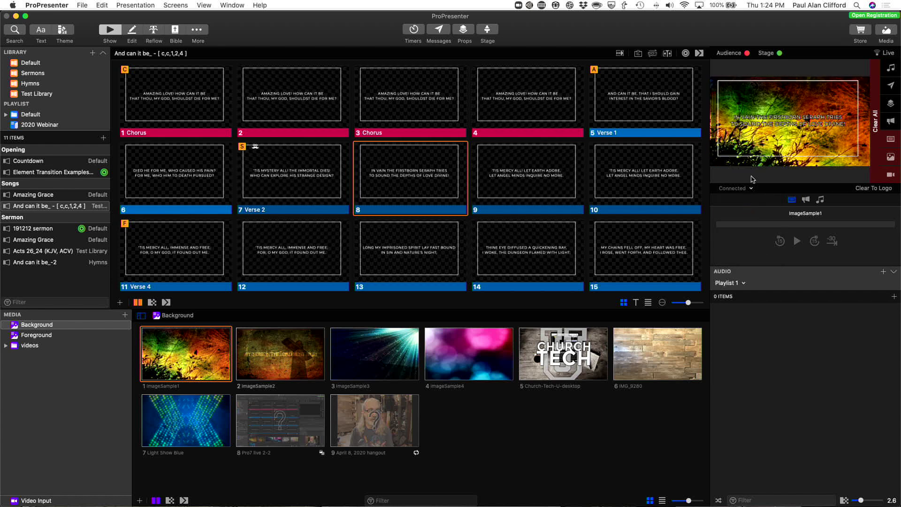
{"action": "left_click", "coordinate": [751, 187]}
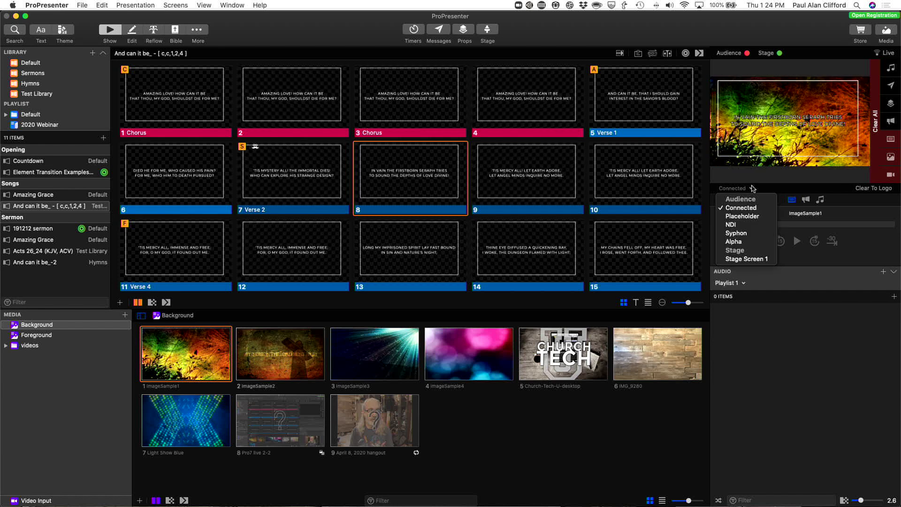
{"action": "left_click", "coordinate": [750, 217]}
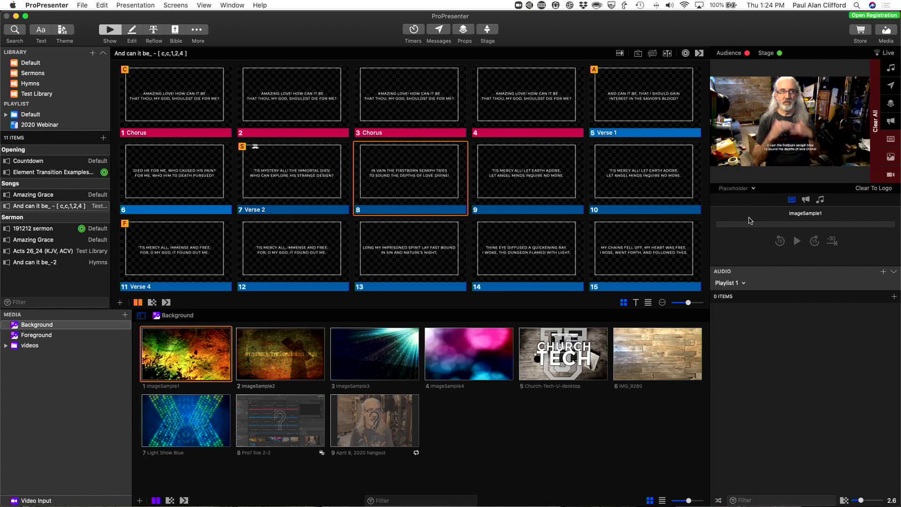